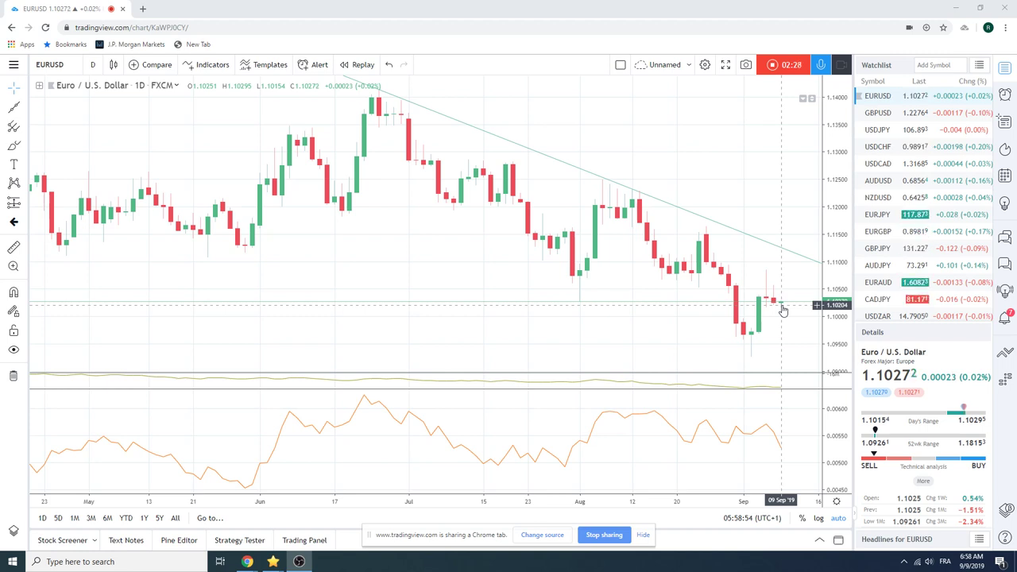
Review the GBPUSD, USDJPY and USDCHF daily charts in turn from the watchlist
left_click(881, 113)
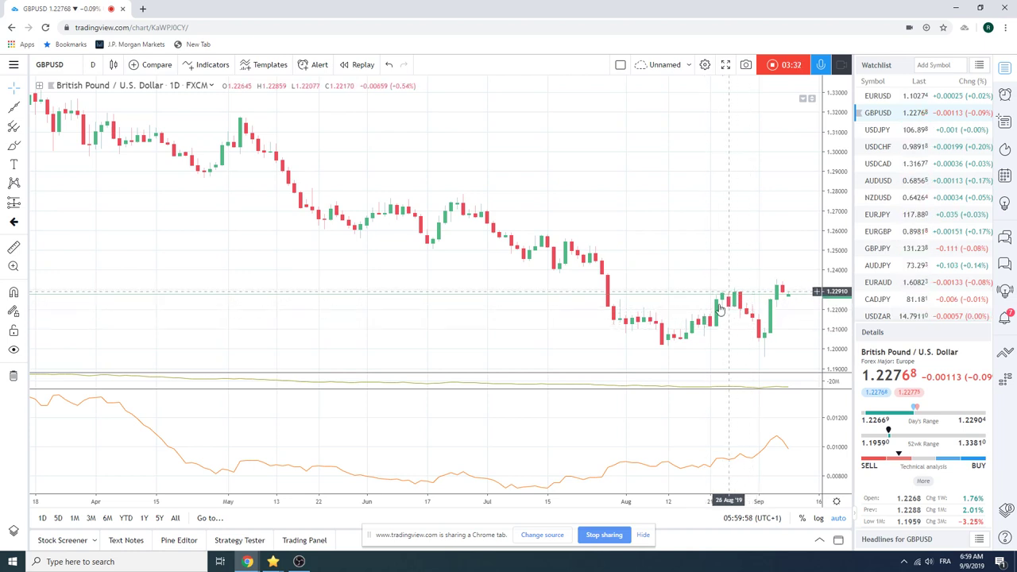
left_click(904, 127)
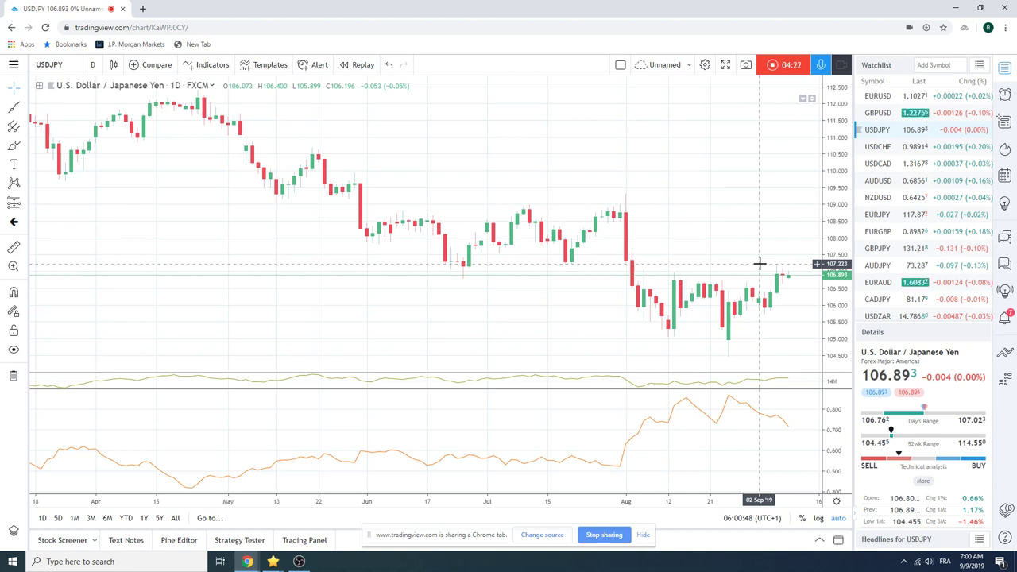
left_click(878, 147)
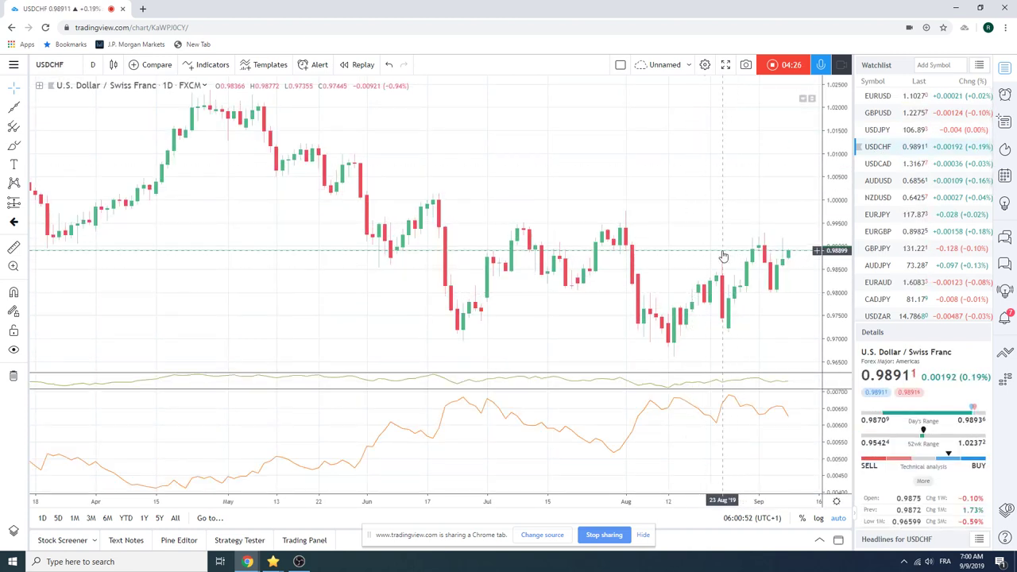
Draw an extended trend line on USDCHF from the early-May high down across the recent highs
left_click(24, 109)
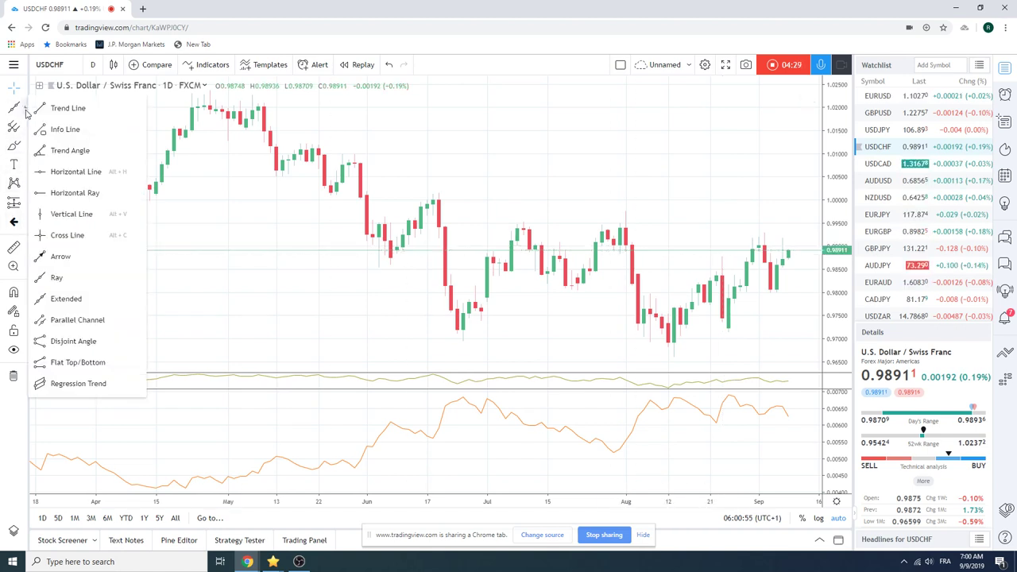
left_click(81, 307)
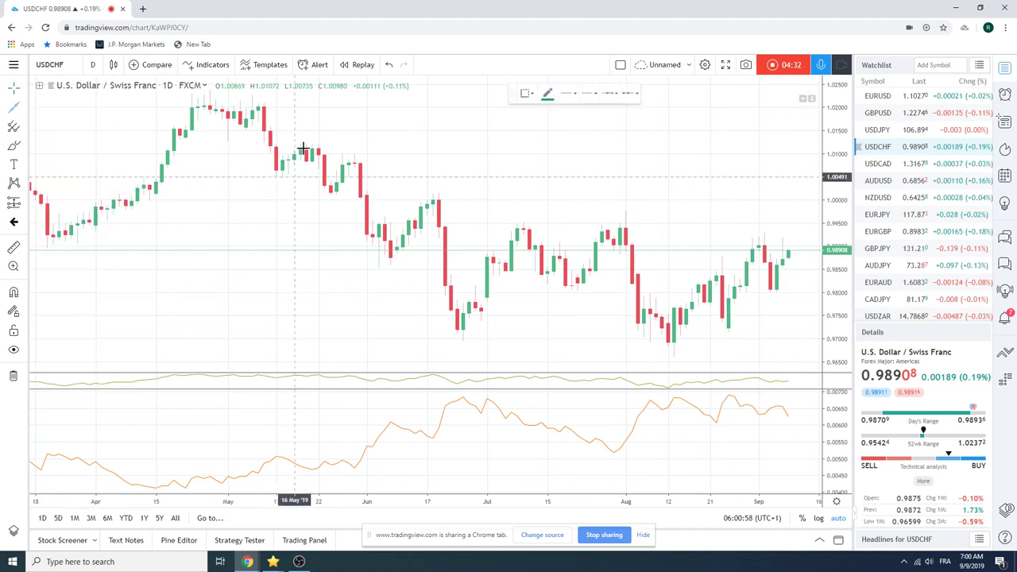
left_click_drag(252, 96, 668, 206)
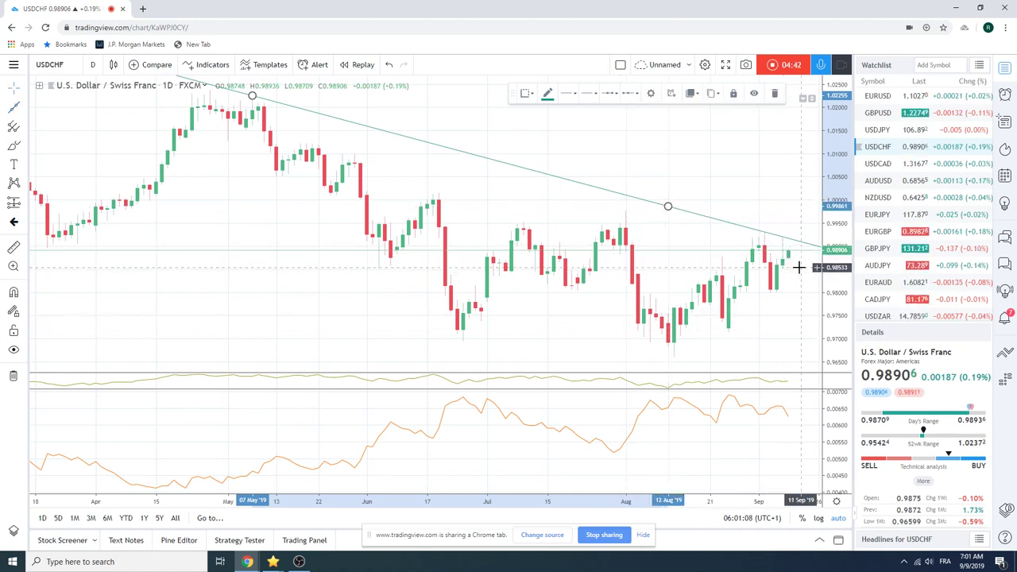
scroll(607, 279, "down", 3)
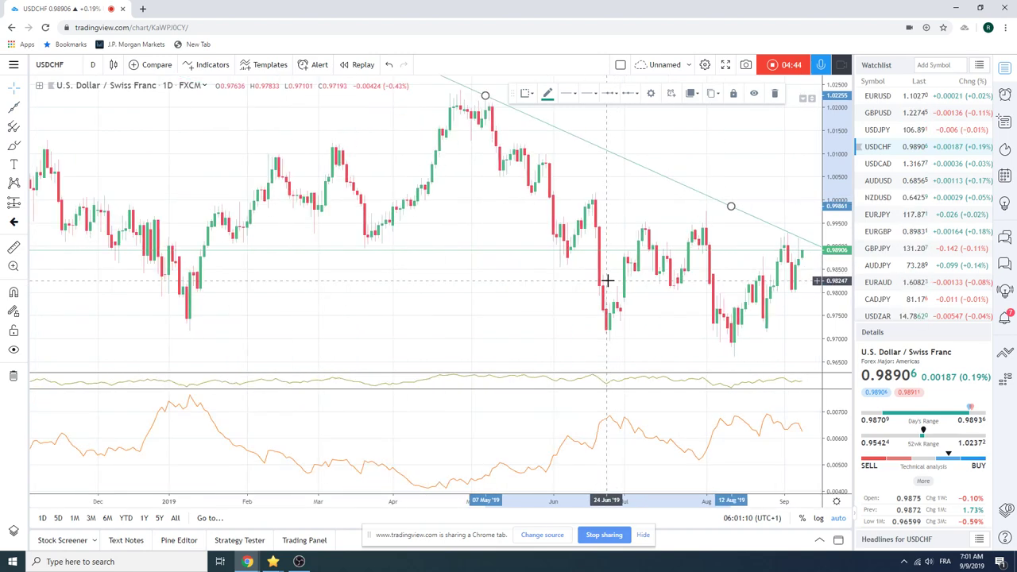
scroll(608, 280, "up", 2)
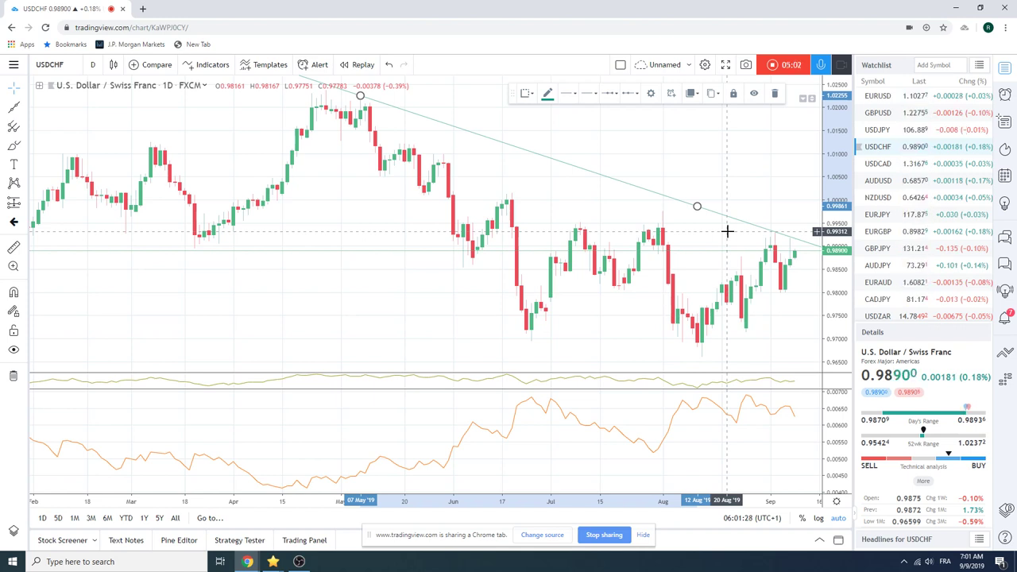
scroll(888, 243, "down", 1)
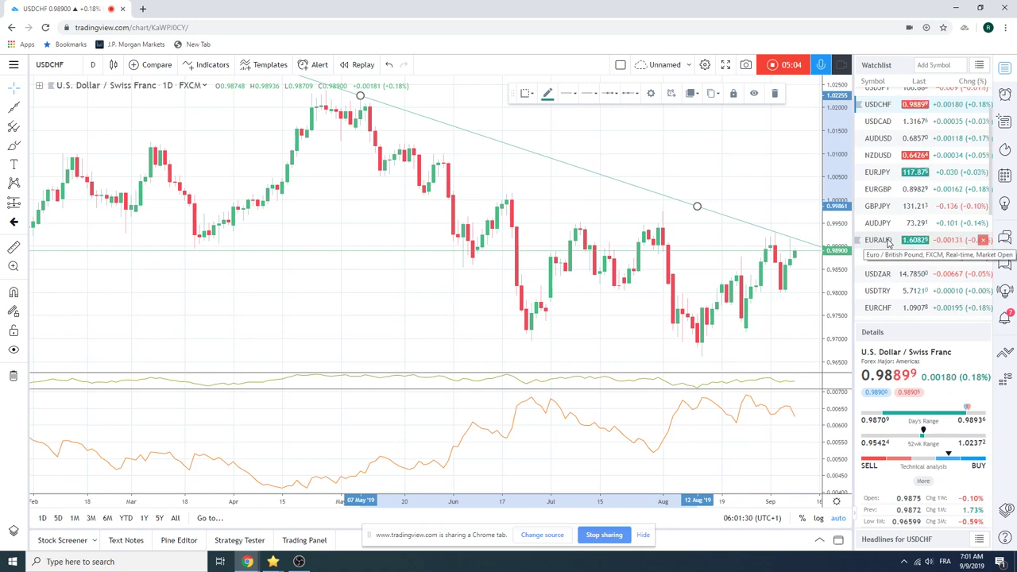
Review the EURCHF daily chart, then bring up USDCAD from the watchlist
left_click(864, 309)
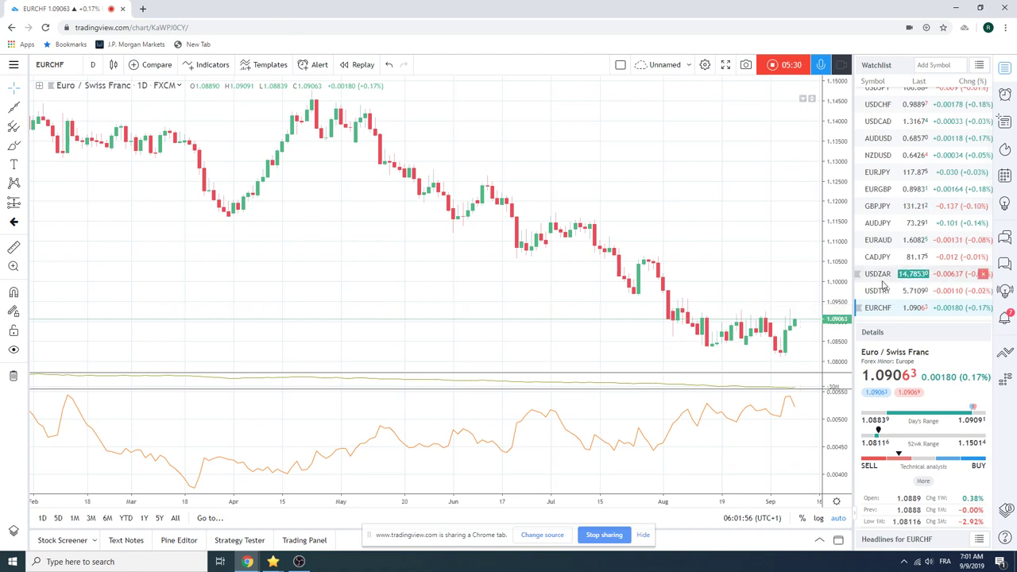
left_click(881, 121)
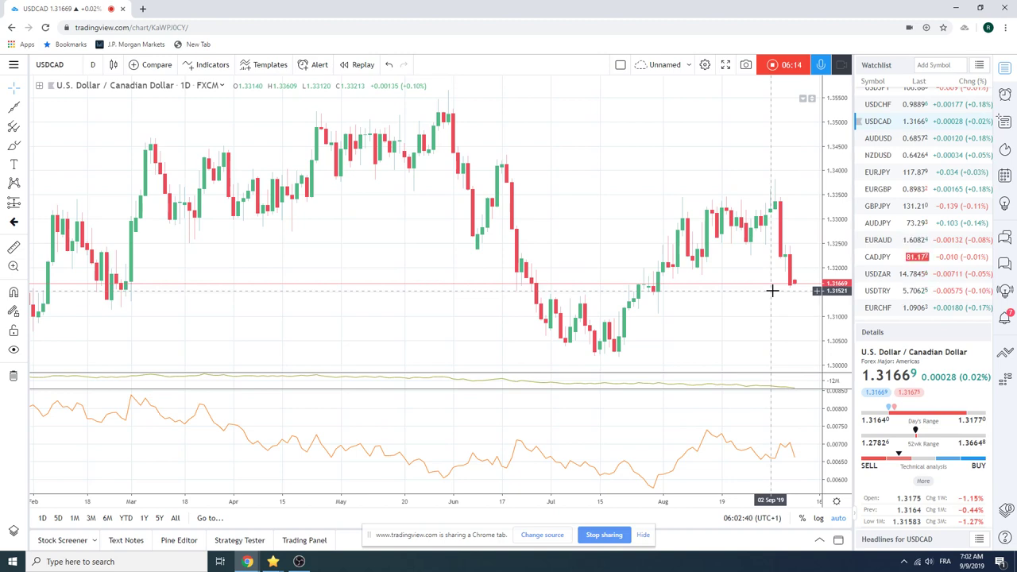
Load the CADJPY daily chart from the watchlist, showing price near 81.17
left_click(891, 256)
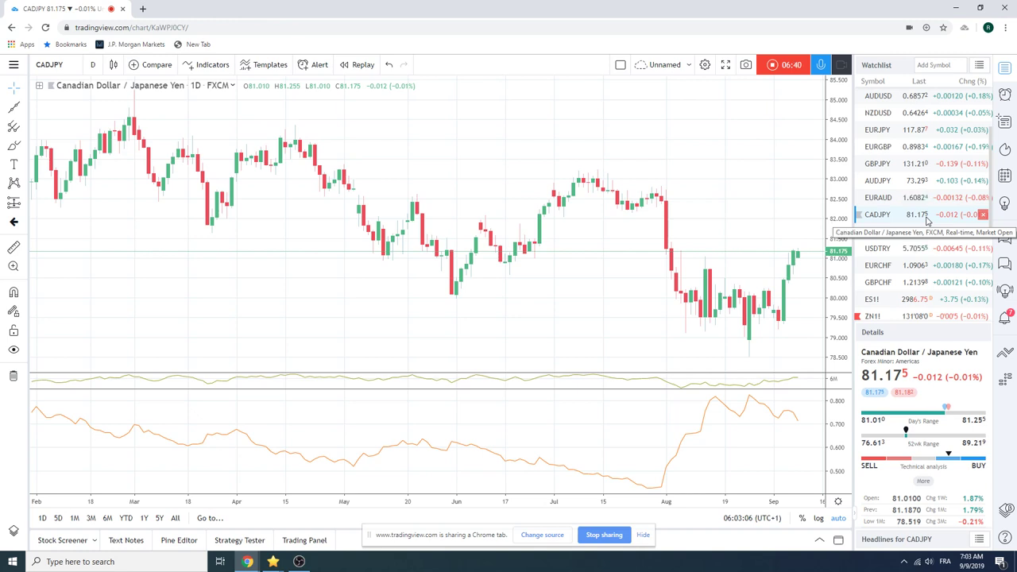
Load the ES1! S&P 500 E-mini futures chart and switch it to 4-hour candles
left_click(926, 299)
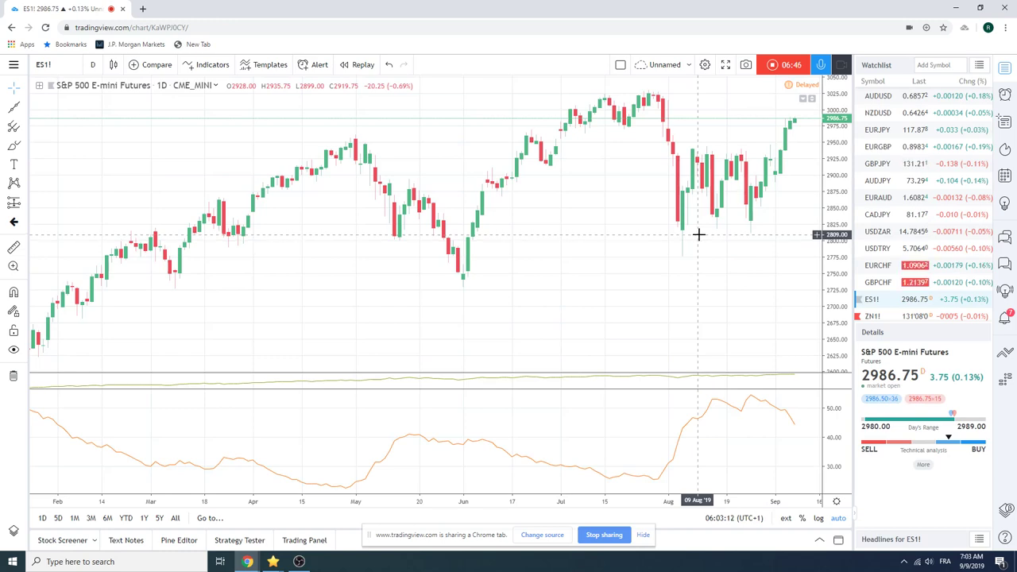
scroll(684, 230, "up", 2)
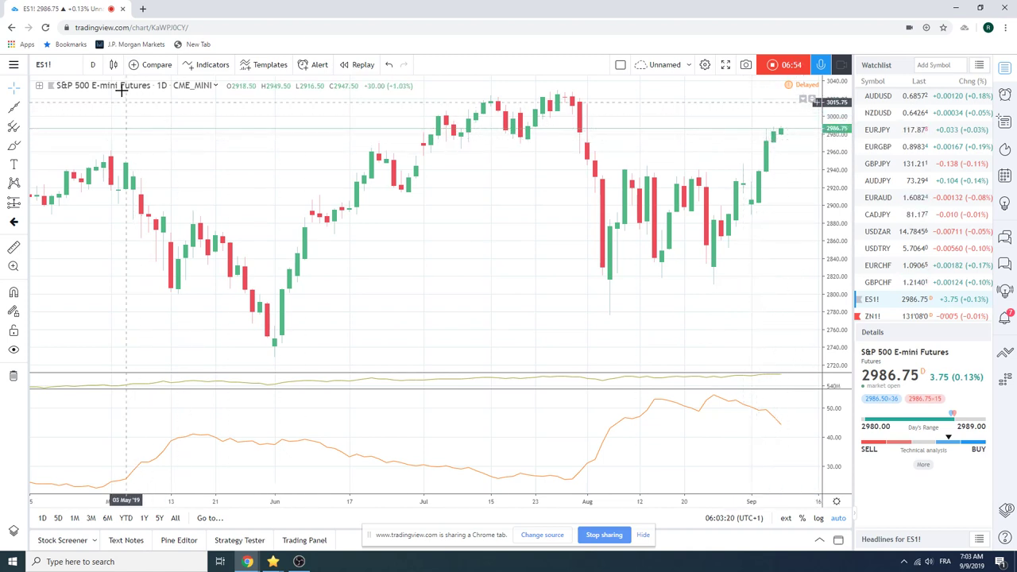
left_click(93, 65)
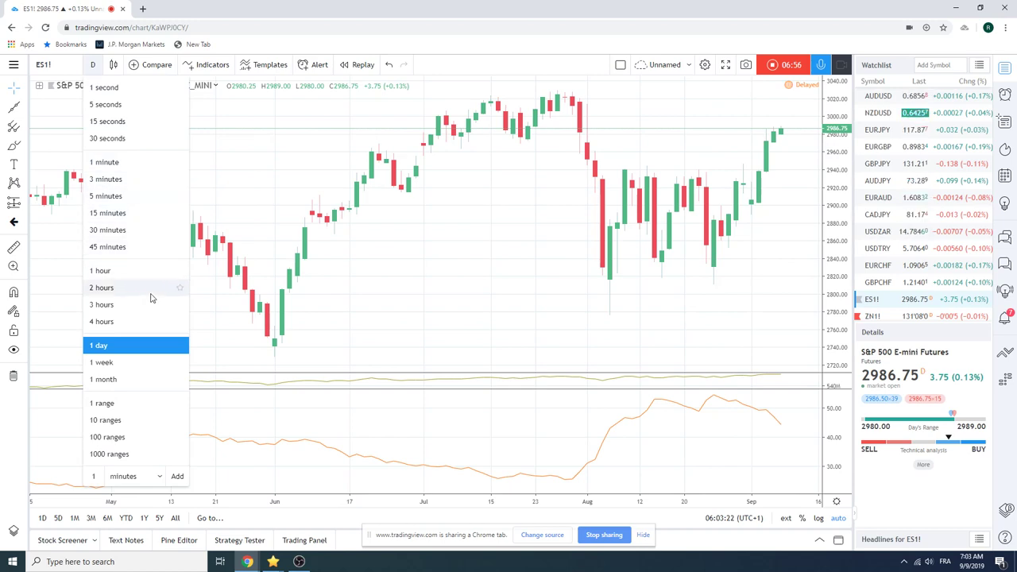
left_click(151, 322)
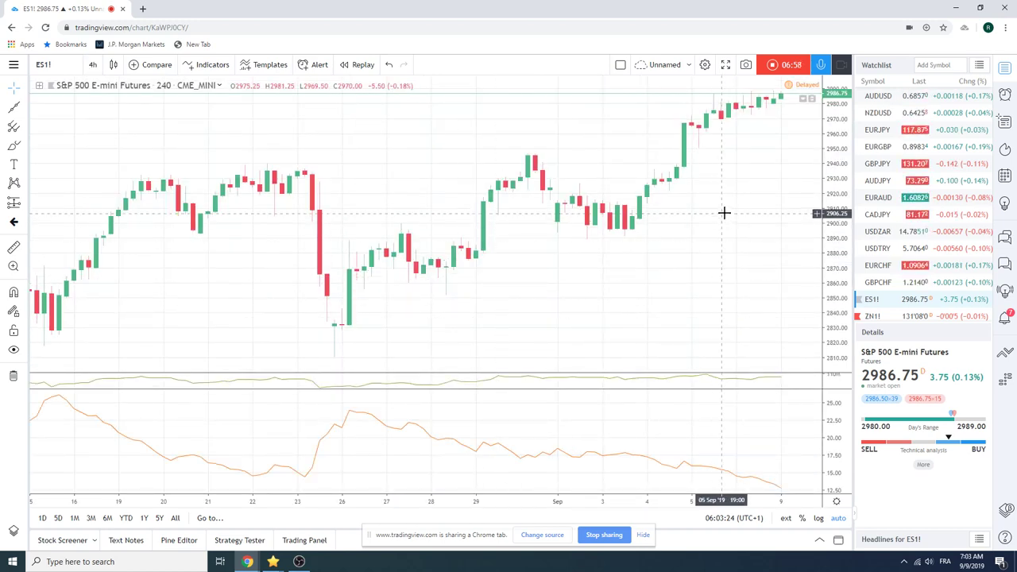
Zoom out the ES1! 4-hour chart so it spans back to mid-July
scroll(638, 222, "down", 3)
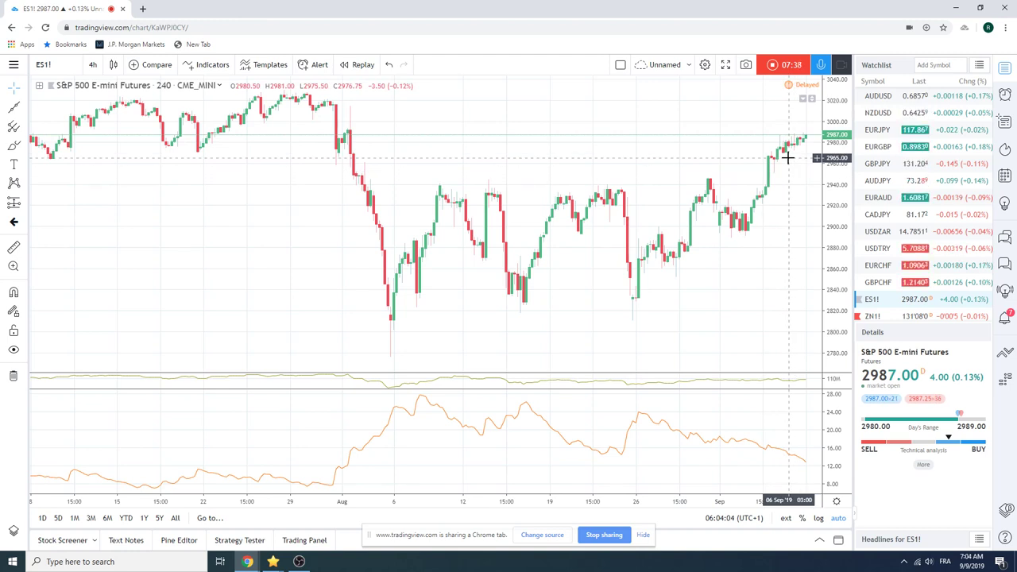
Load ZN1! 10 Year T-Note futures on the 1-day interval, zoomed to May through early September
left_click(875, 316)
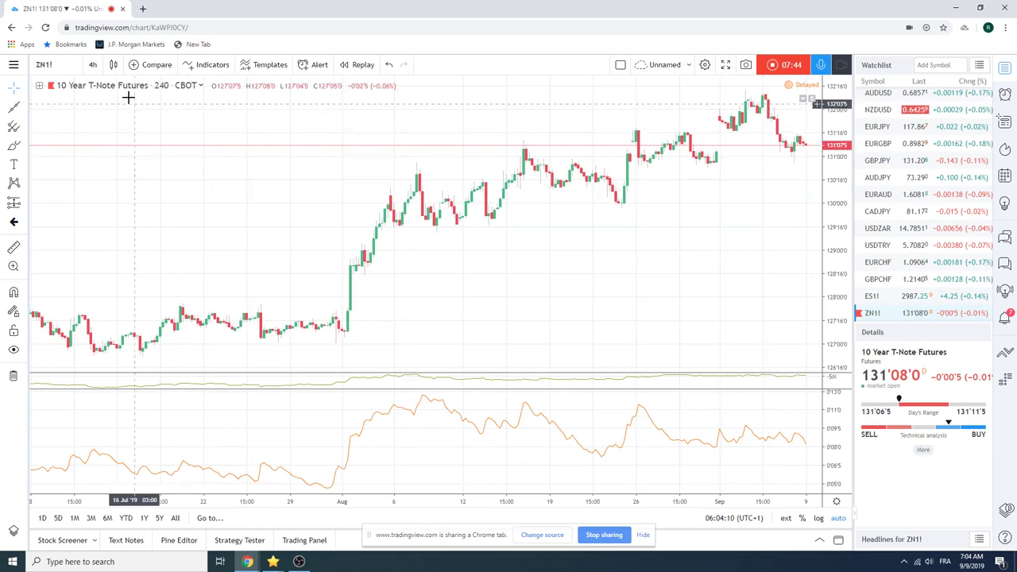
left_click(93, 67)
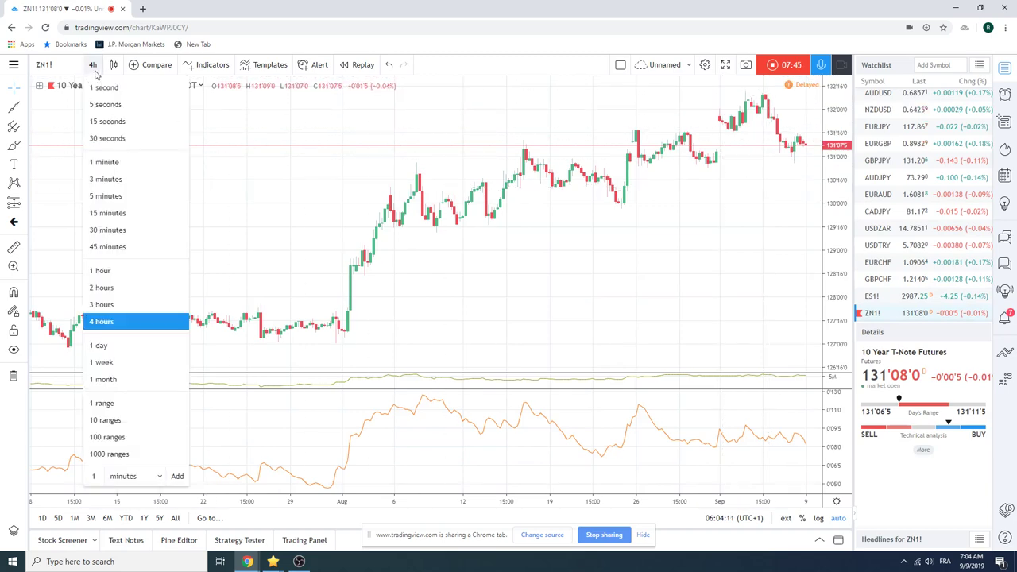
left_click(125, 347)
scroll(604, 171, "up", 5)
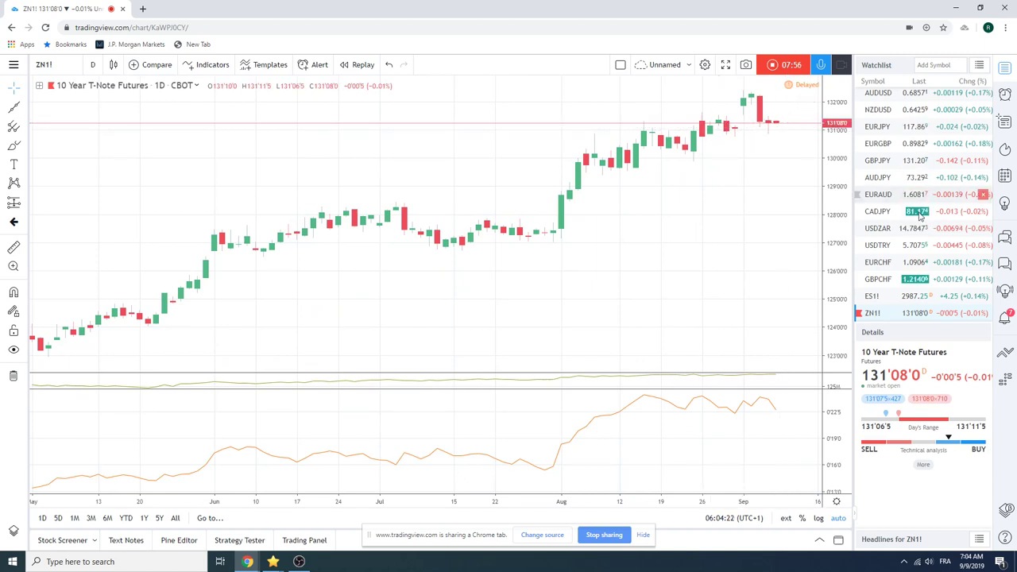
scroll(919, 217, "down", 1)
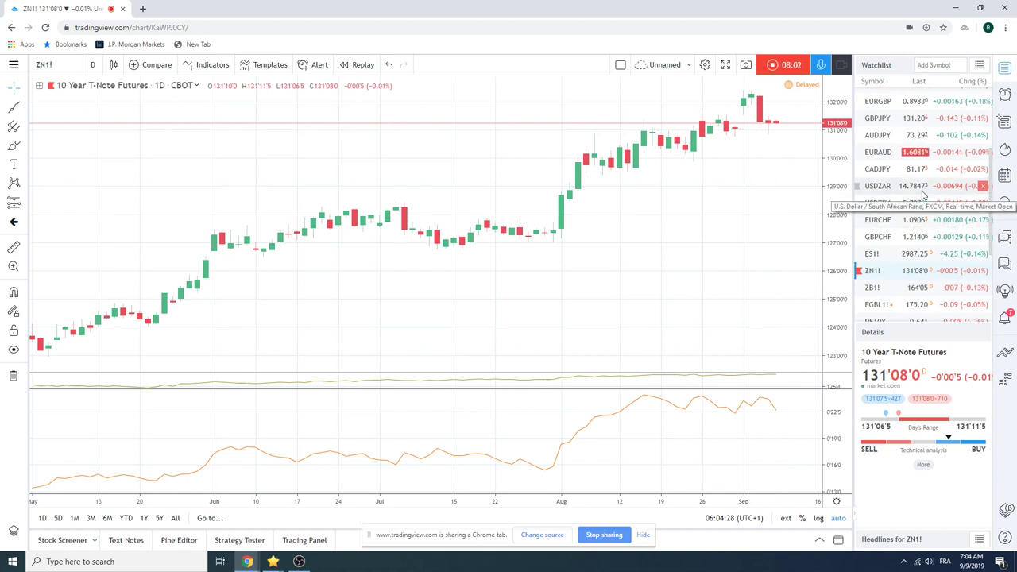
scroll(922, 195, "down", 1)
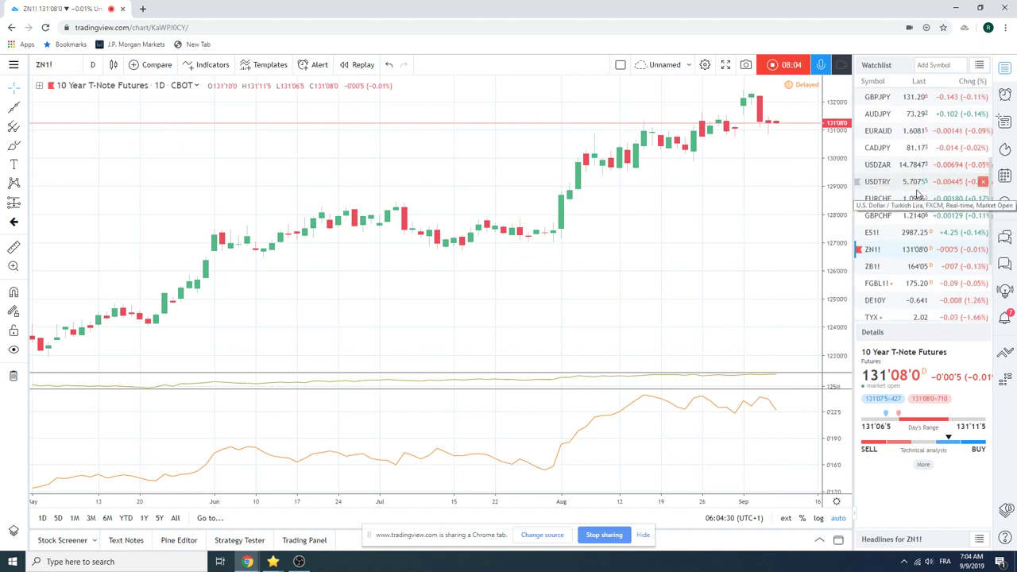
scroll(918, 195, "down", 1)
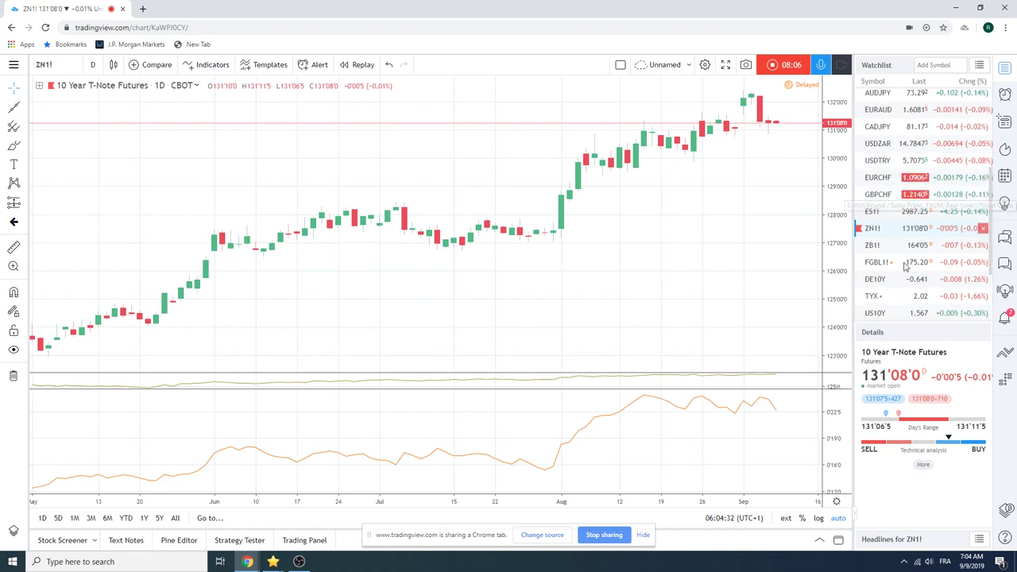
Review the US10Y, EUBUND and DE10Y daily charts in turn from the watchlist
left_click(876, 313)
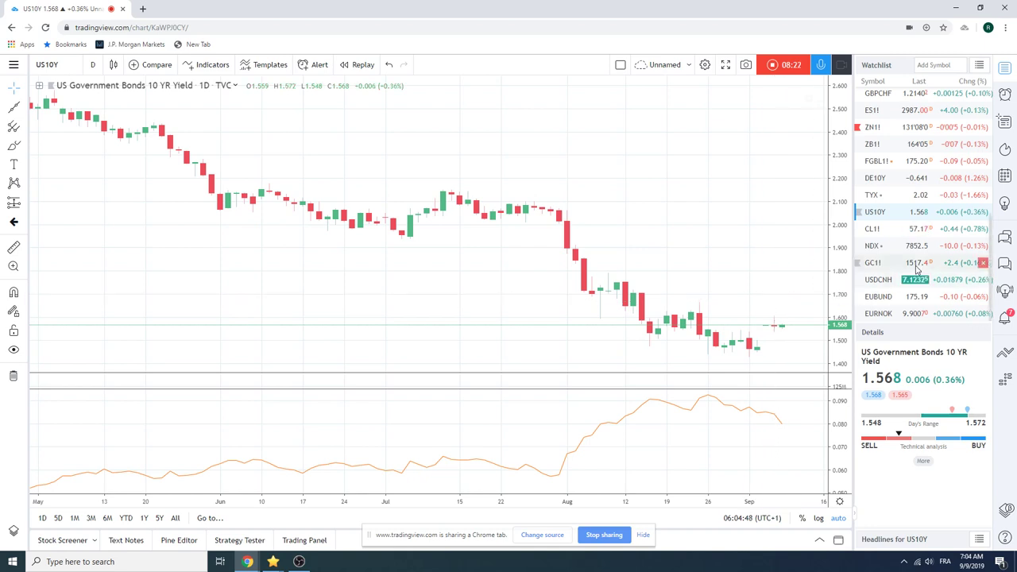
left_click(879, 299)
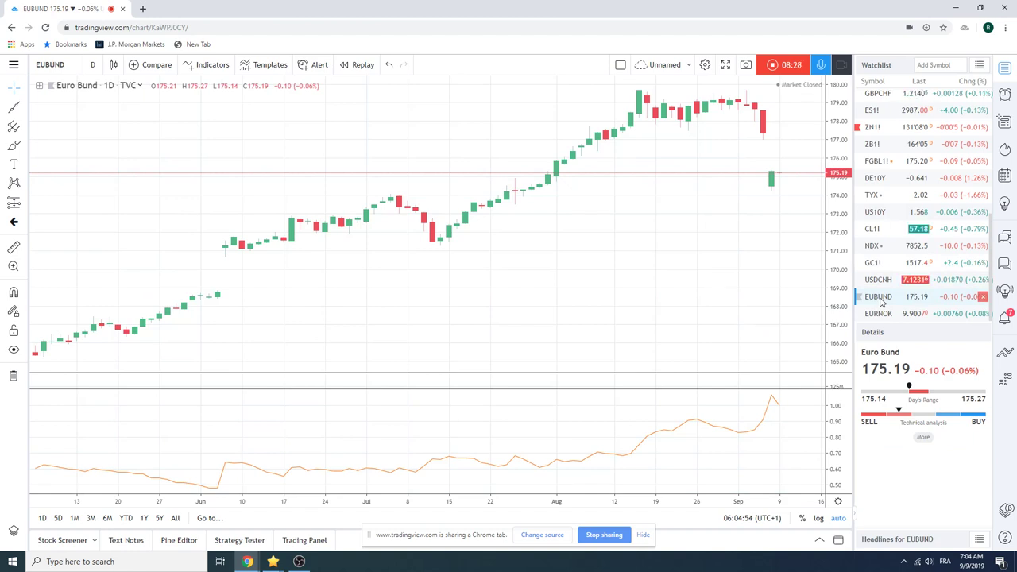
left_click(873, 180)
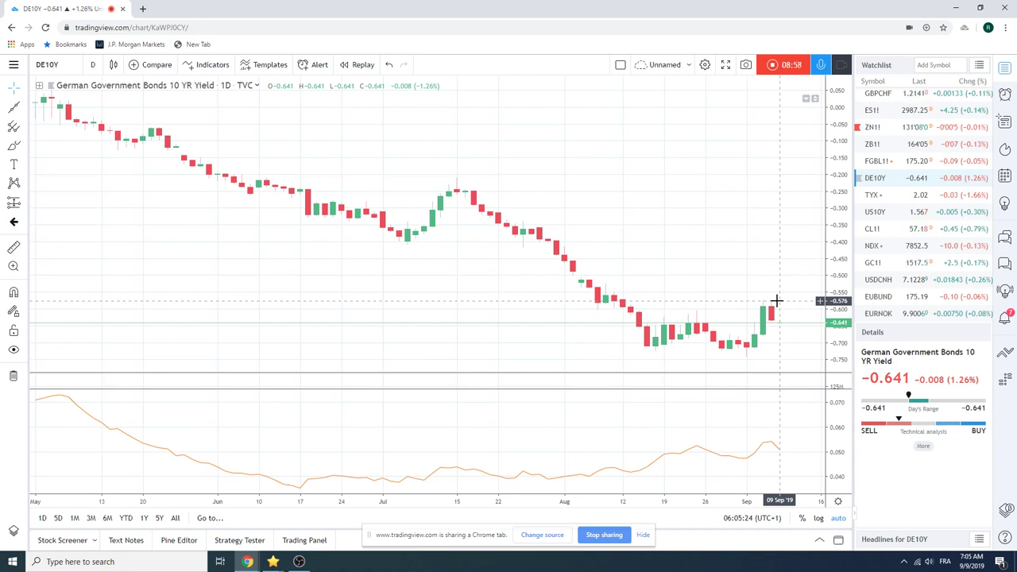
Load the EURNOK daily chart from the watchlist, trading near 9.9007
left_click(885, 314)
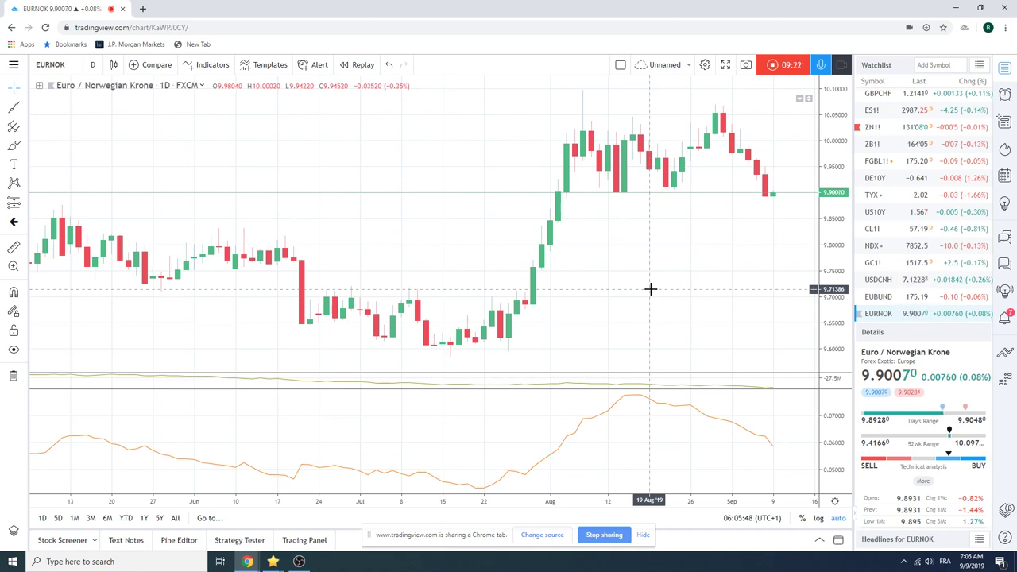
Load the CL1! crude oil futures daily chart from the watchlist
left_click(872, 229)
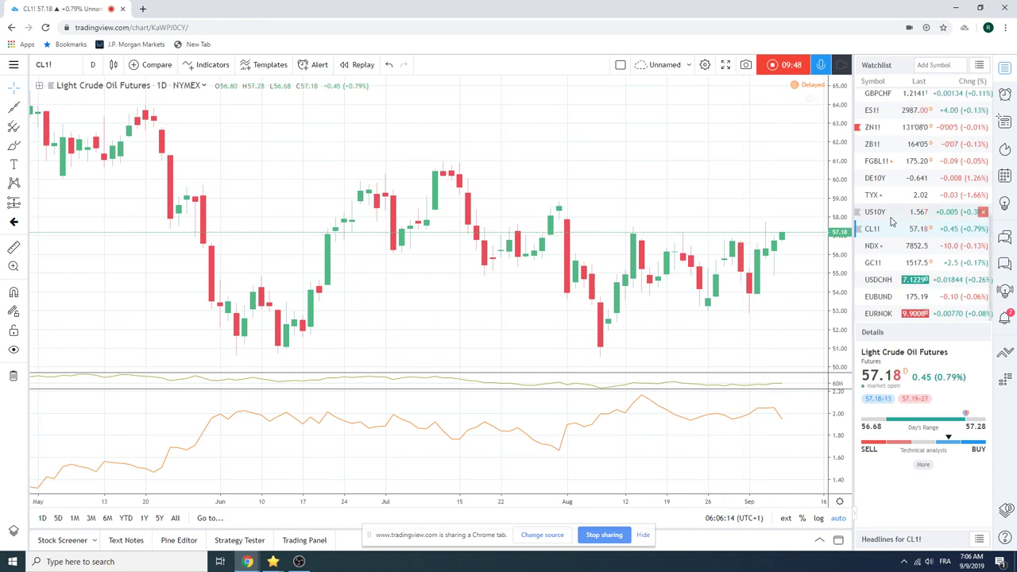
scroll(890, 223, "up", 4)
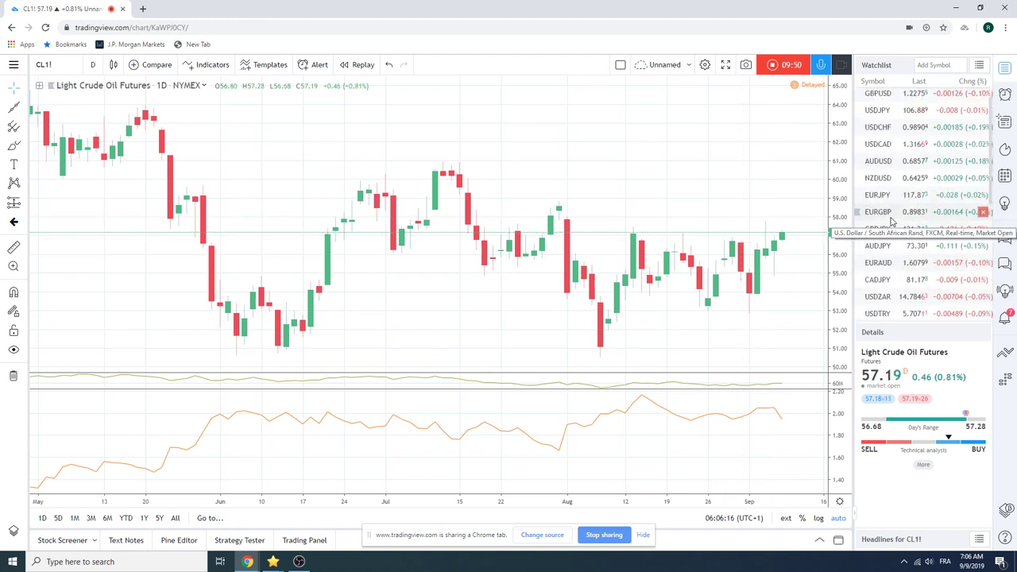
scroll(892, 222, "up", 3)
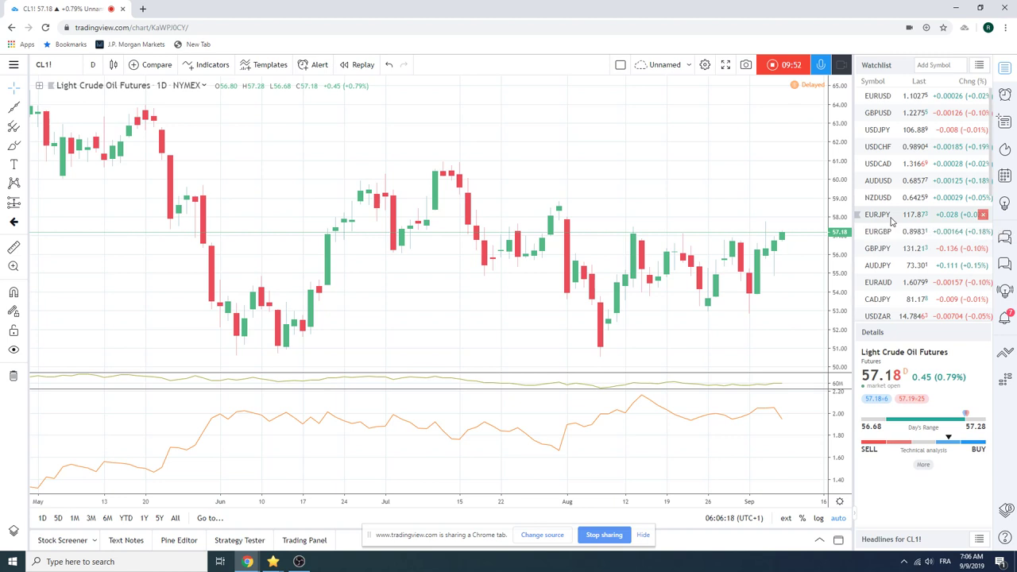